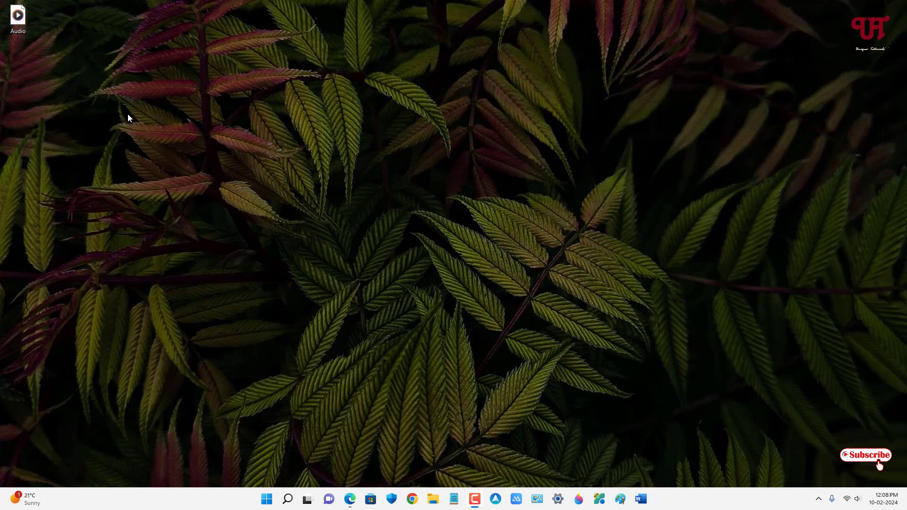
- Play the desktop Audio file briefly, then open gowhisper.io from Edge's GoWhisper search results
{"action": "double_click", "coordinate": [21, 27]}
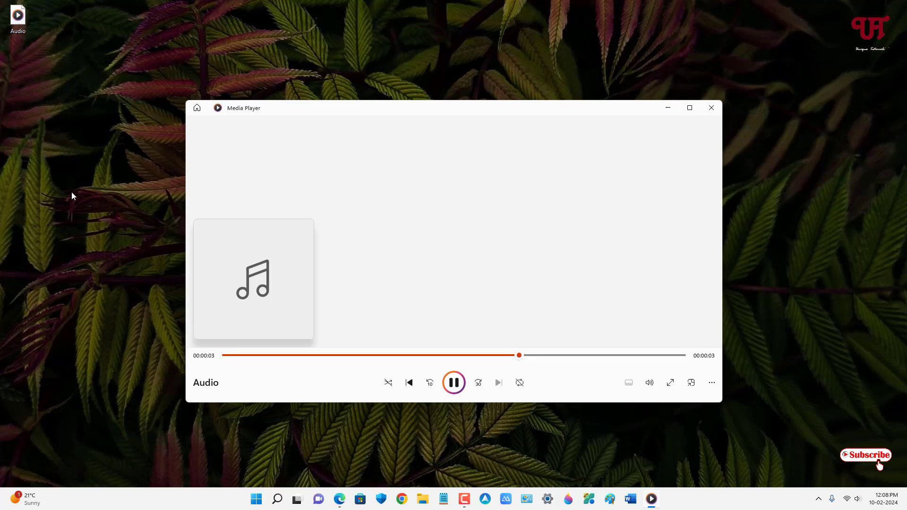
{"action": "left_click", "coordinate": [712, 112]}
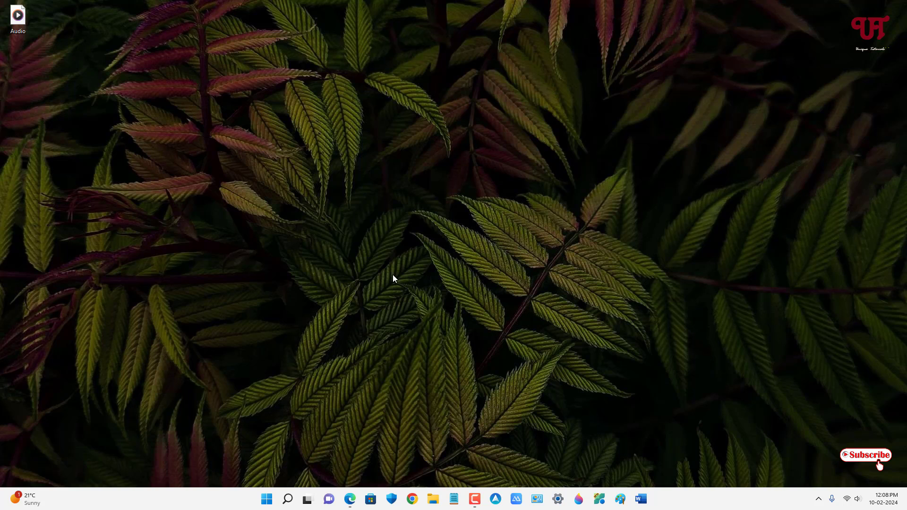
{"action": "left_click", "coordinate": [350, 499]}
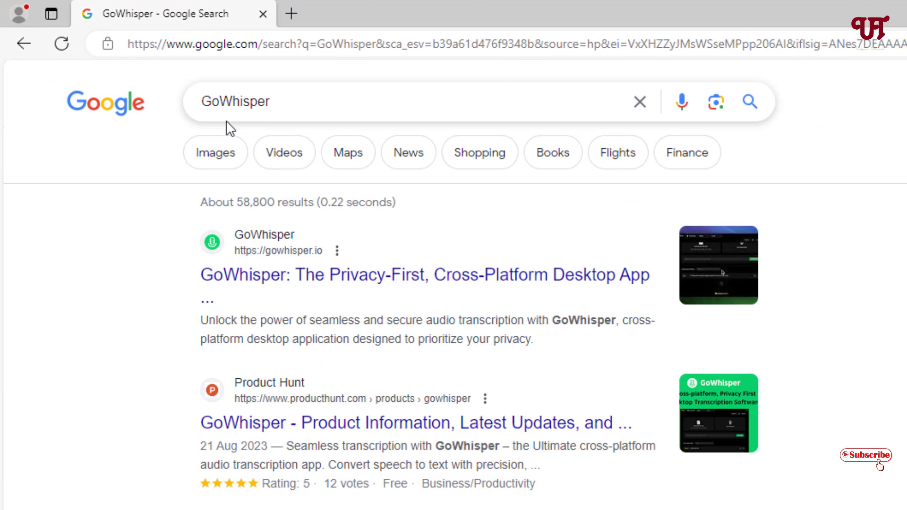
{"action": "left_click", "coordinate": [260, 284]}
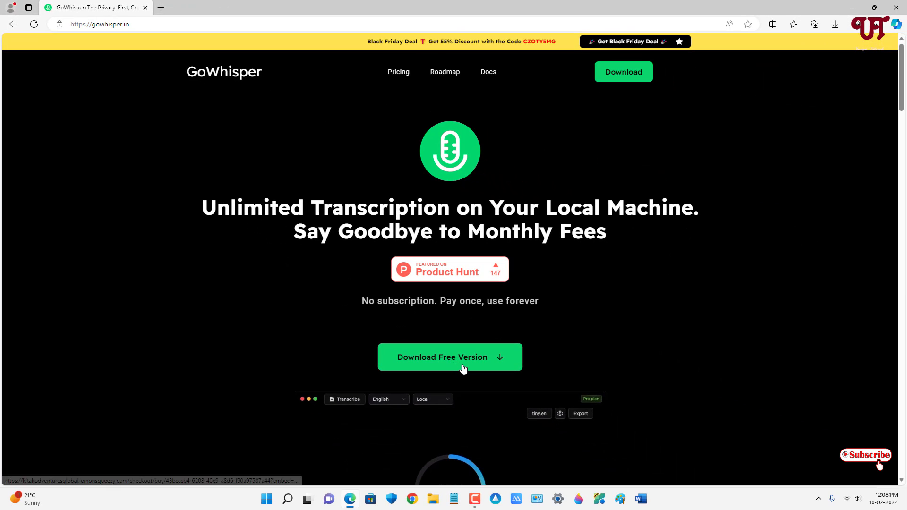
- Order GoWhisper's free Windows version with an e-mail address and submit the order
{"action": "left_click", "coordinate": [463, 369]}
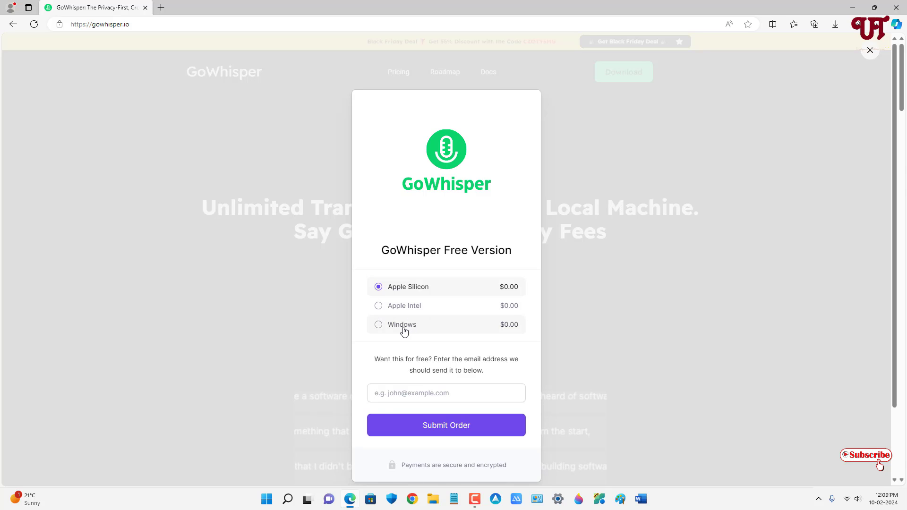
{"action": "left_click", "coordinate": [379, 325]}
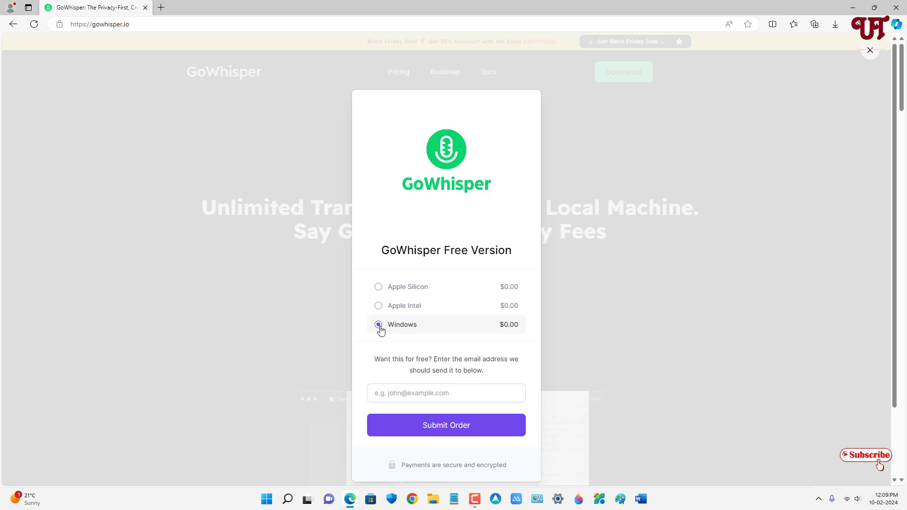
{"action": "left_click", "coordinate": [422, 395]}
{"action": "type", "text": "ja"}
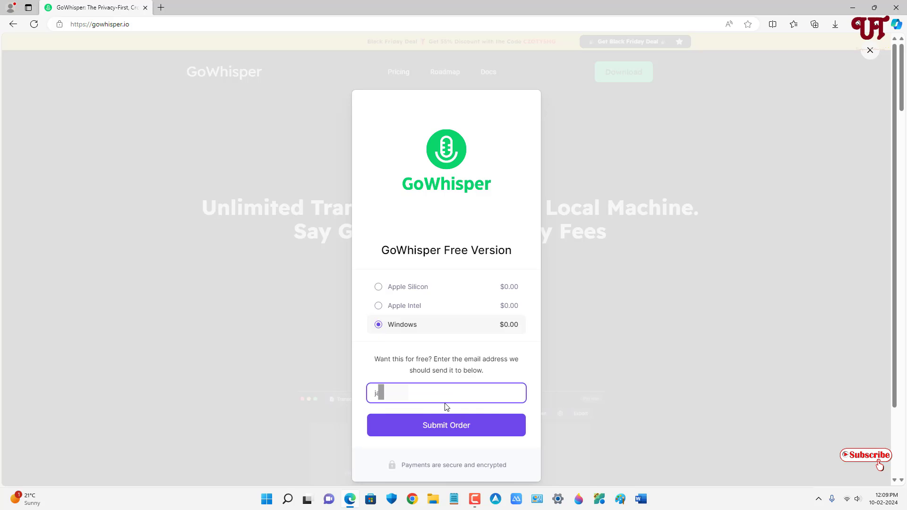
{"action": "left_click", "coordinate": [446, 427]}
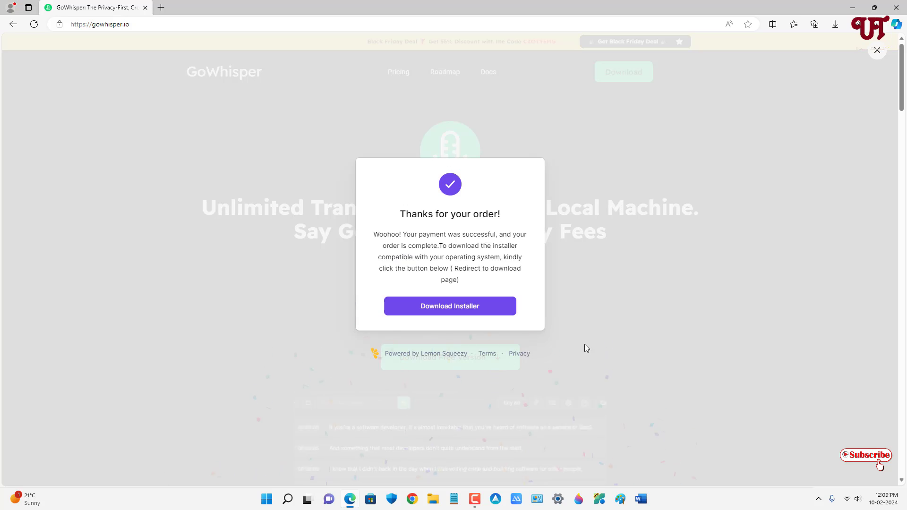
- Download the GoWhisper-1.0.8-win-x64.exe Windows installer, then close Edge
{"action": "left_click", "coordinate": [458, 311]}
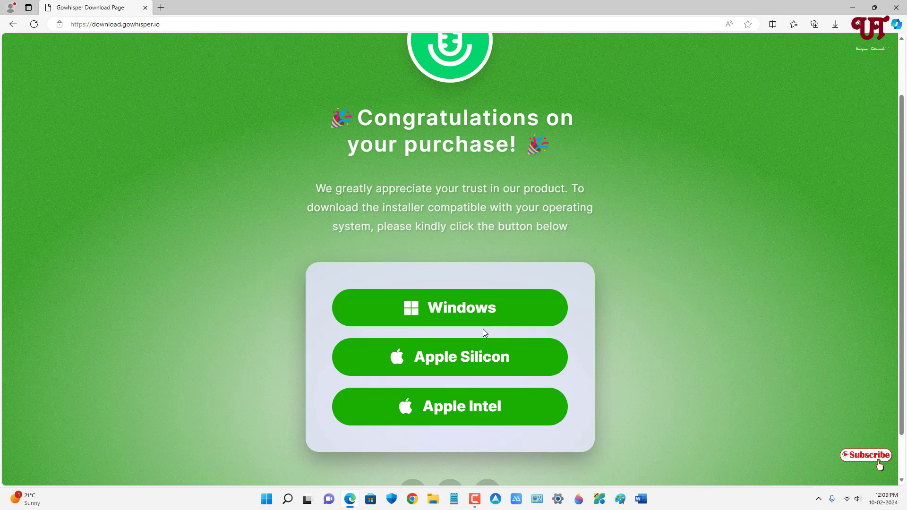
{"action": "left_click", "coordinate": [454, 318]}
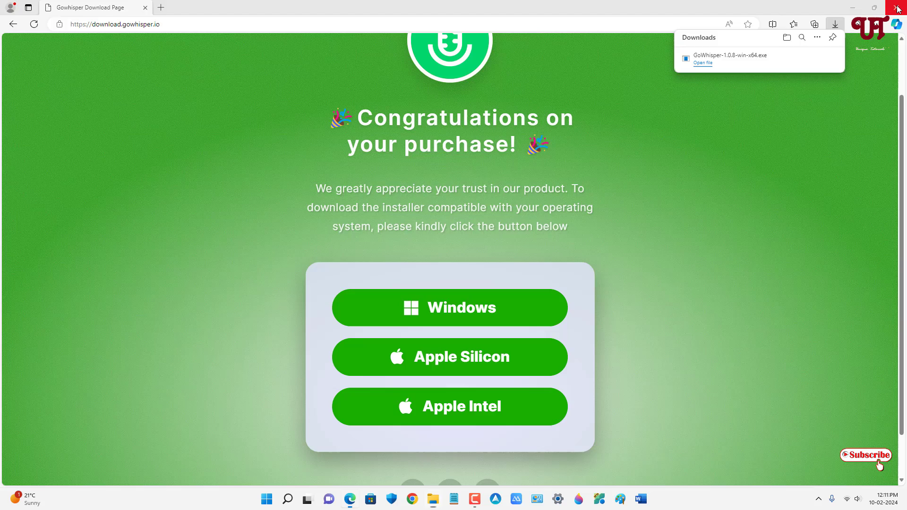
{"action": "left_click", "coordinate": [897, 8]}
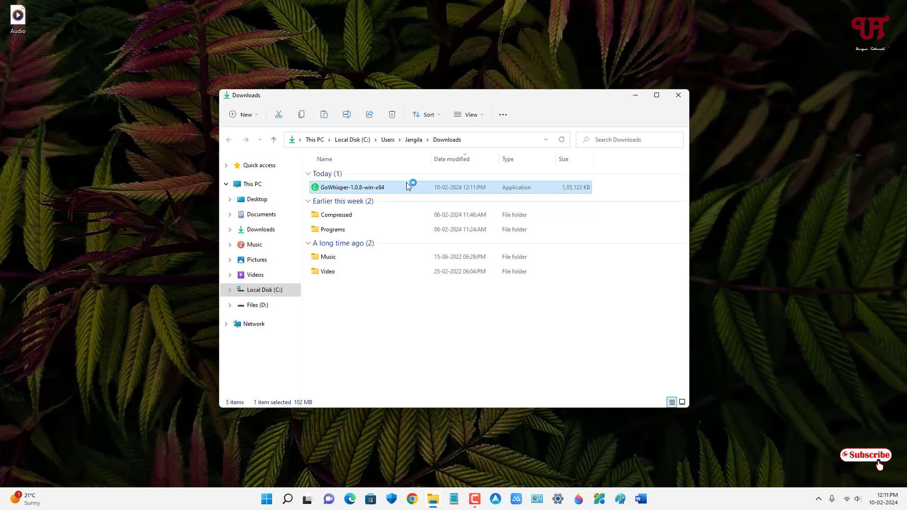
- Close the File Explorer Downloads window so only GoWhisper remains open
{"action": "left_click", "coordinate": [679, 95]}
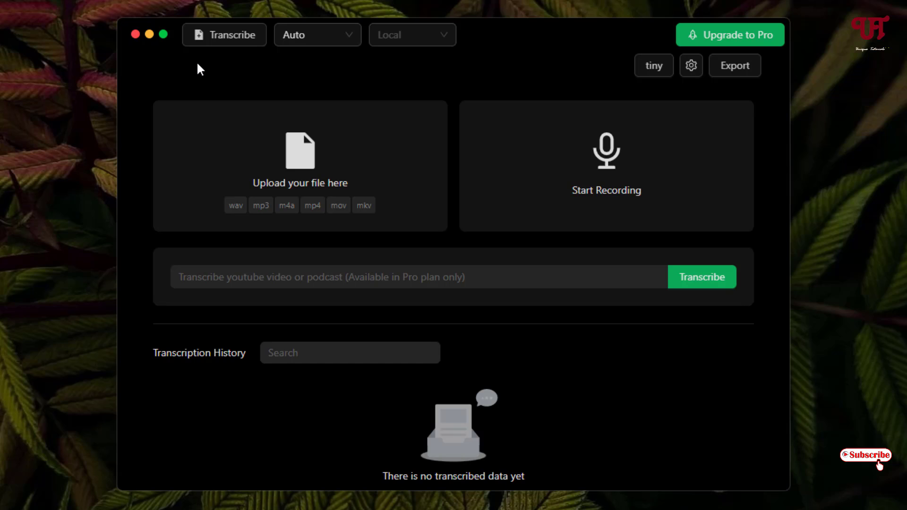
{"action": "left_click", "coordinate": [215, 42]}
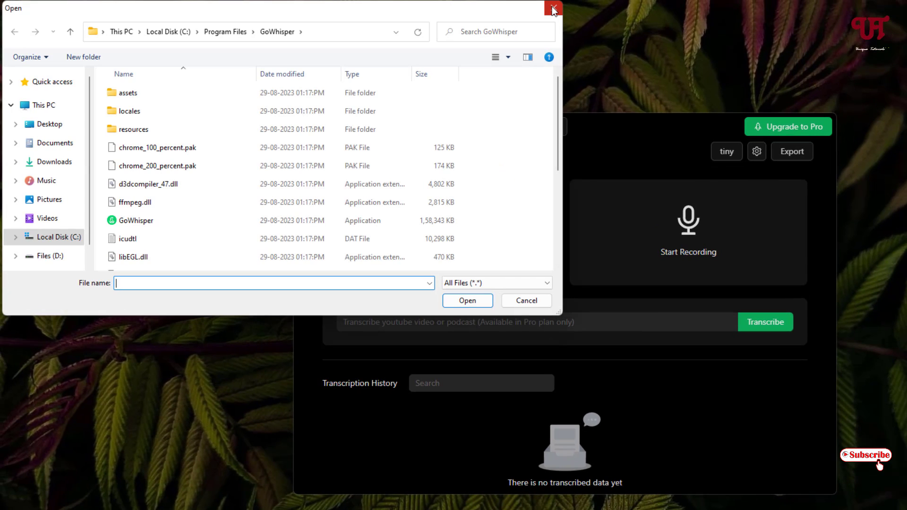
{"action": "left_click", "coordinate": [554, 10]}
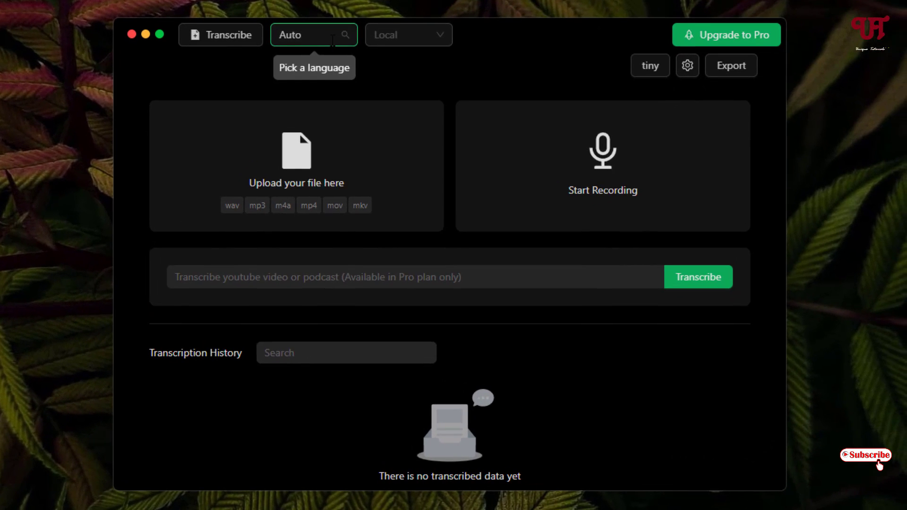
{"action": "left_click", "coordinate": [332, 40]}
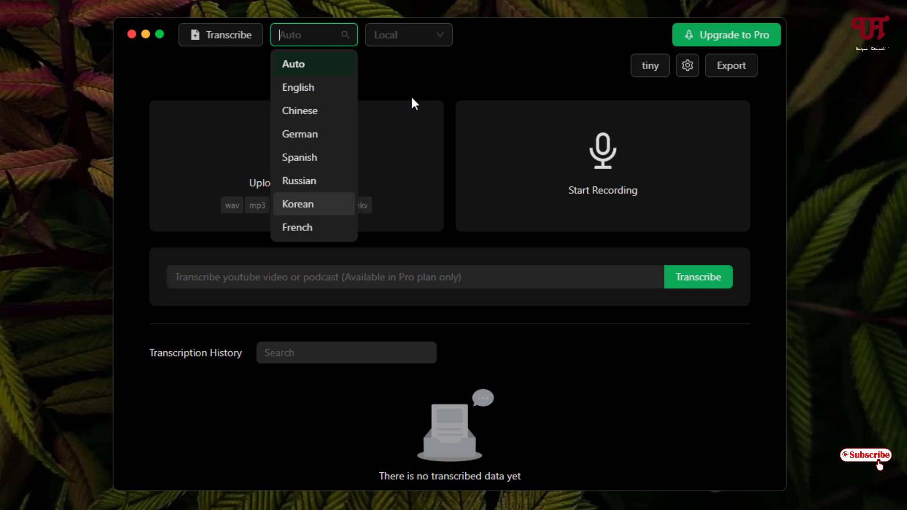
{"action": "left_click", "coordinate": [406, 83]}
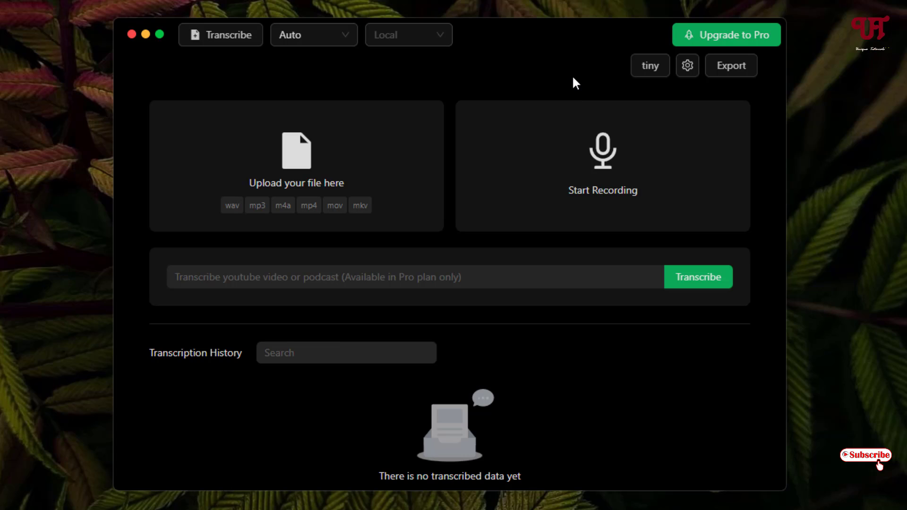
{"action": "left_click", "coordinate": [651, 70]}
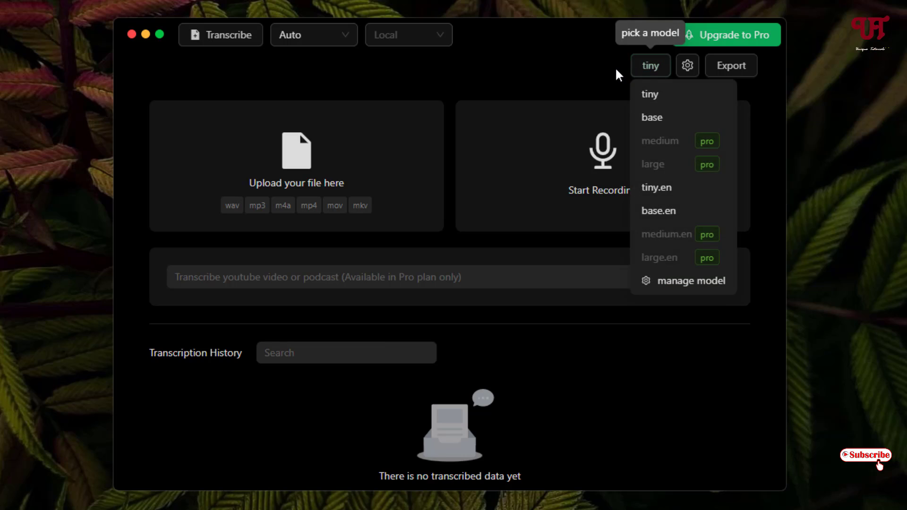
{"action": "left_click", "coordinate": [687, 68]}
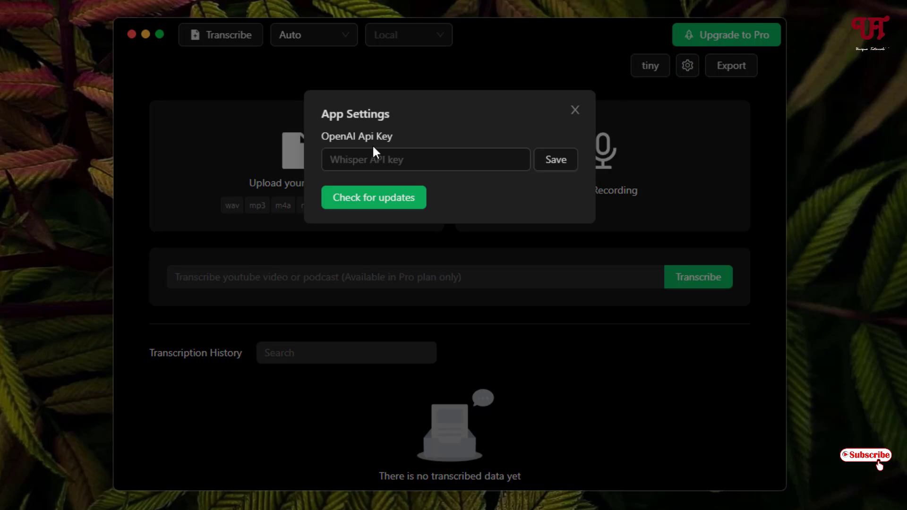
{"action": "left_click", "coordinate": [382, 162]}
{"action": "left_click", "coordinate": [576, 110]}
{"action": "left_click", "coordinate": [727, 70]}
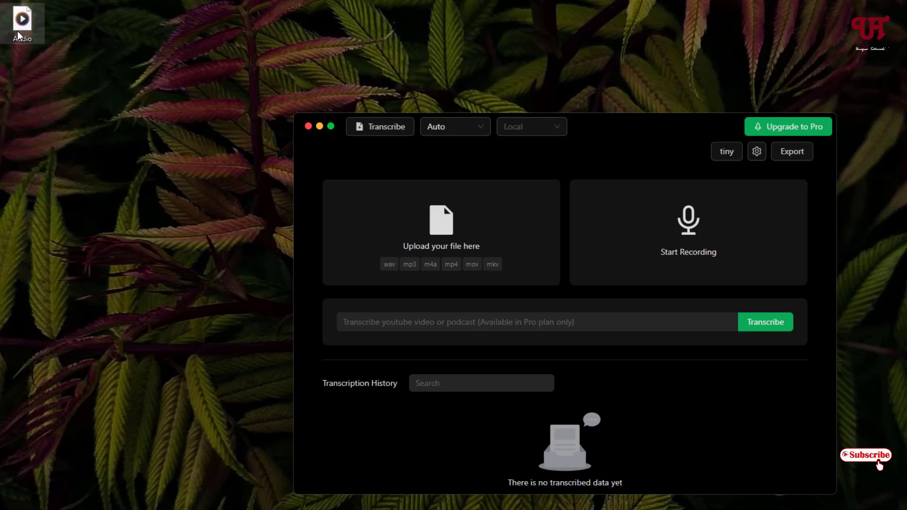
- Drag the desktop Audio file onto GoWhisper's upload area to transcribe it
{"action": "left_click_drag", "start_coordinate": [18, 31], "coordinate": [493, 238]}
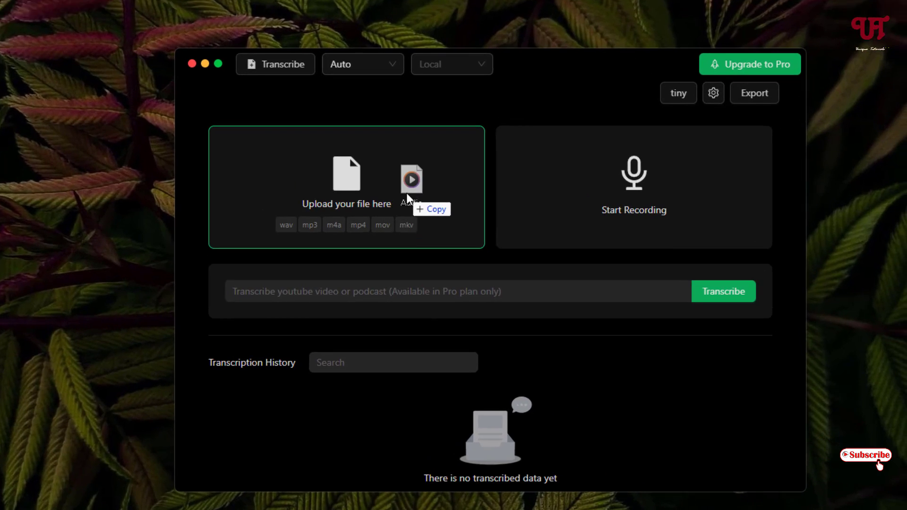
{"action": "left_click_drag", "start_coordinate": [407, 193], "coordinate": [354, 197]}
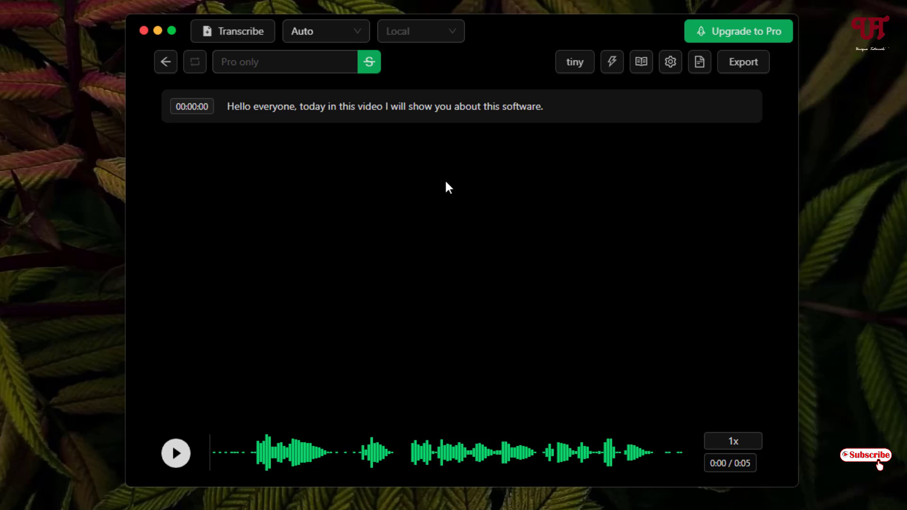
- Export the transcript as a TXT file to the Desktop, then close the Notepad preview
{"action": "left_click", "coordinate": [743, 69]}
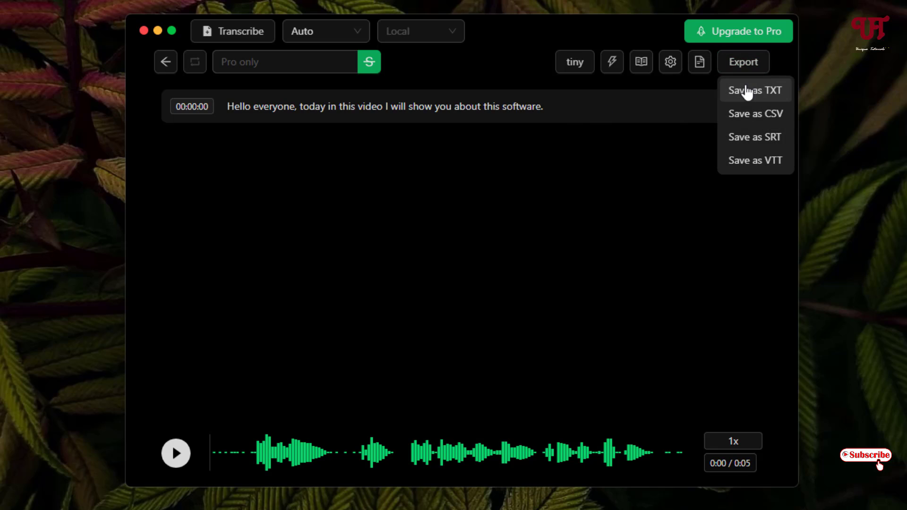
{"action": "left_click", "coordinate": [744, 90]}
{"action": "left_click", "coordinate": [195, 194]}
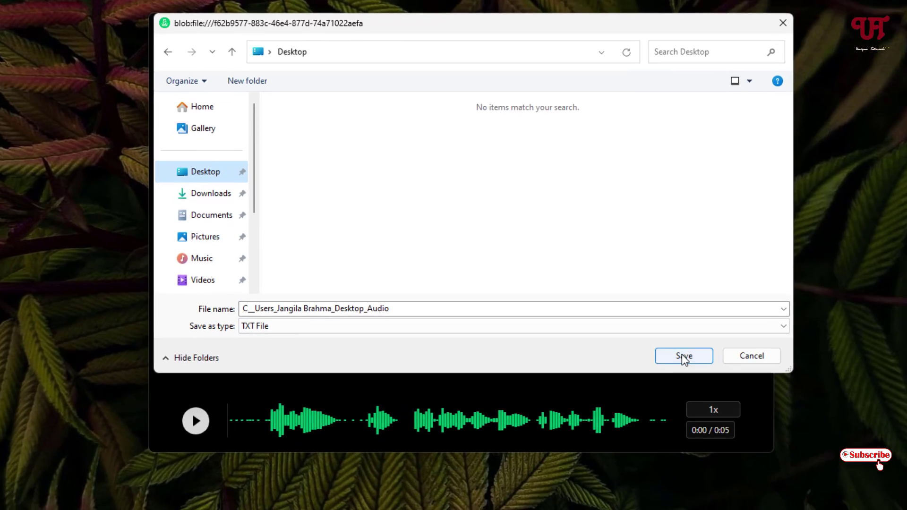
{"action": "left_click", "coordinate": [702, 384]}
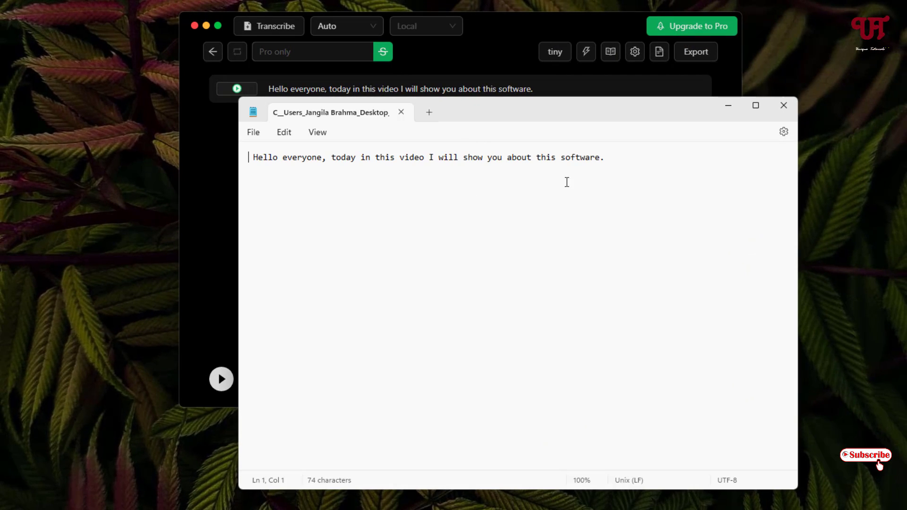
{"action": "left_click", "coordinate": [778, 105]}
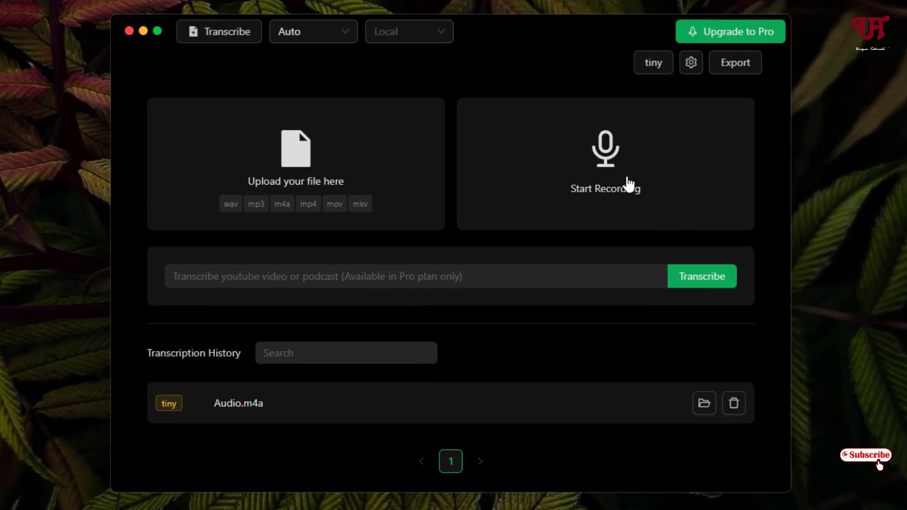
- Record a short microphone clip and stop it so KNcaQpFBGT.mp3 gets transcribed
{"action": "left_click", "coordinate": [628, 185]}
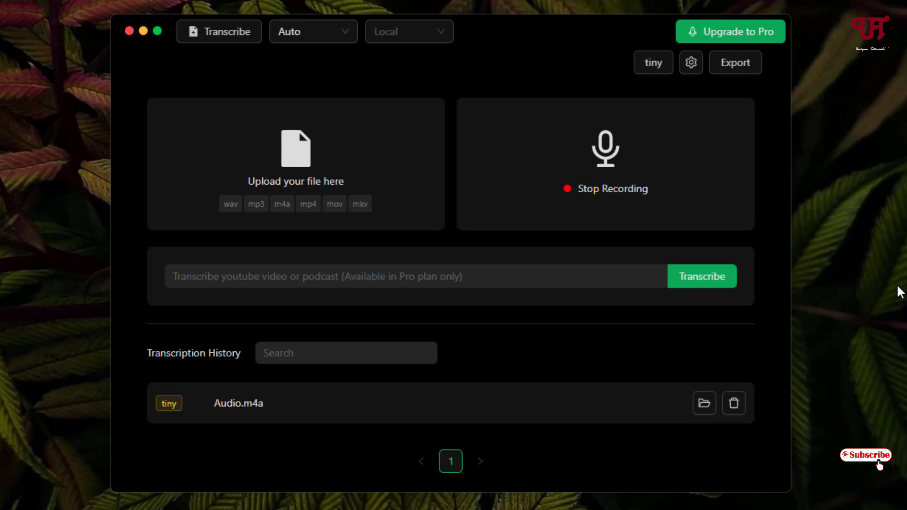
{"action": "left_click", "coordinate": [618, 171]}
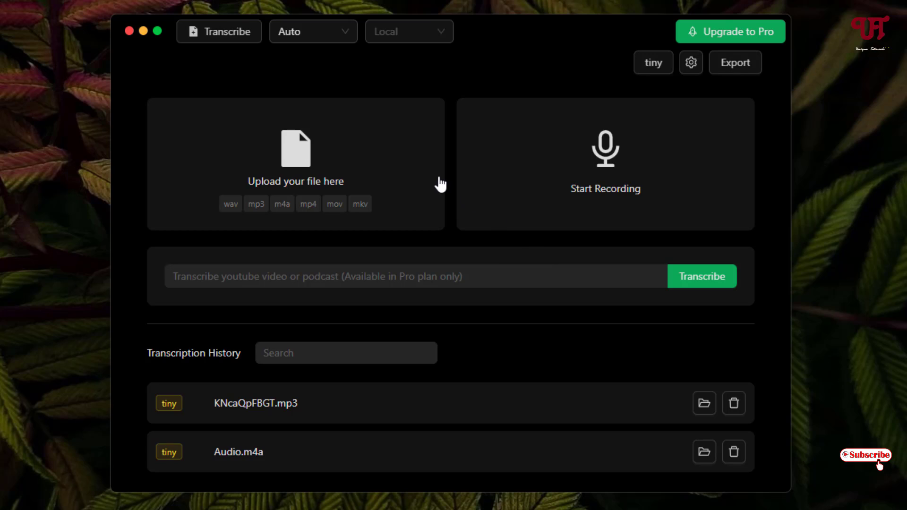
- Close the GoWhisper window using its red close dot
{"action": "left_click", "coordinate": [129, 32]}
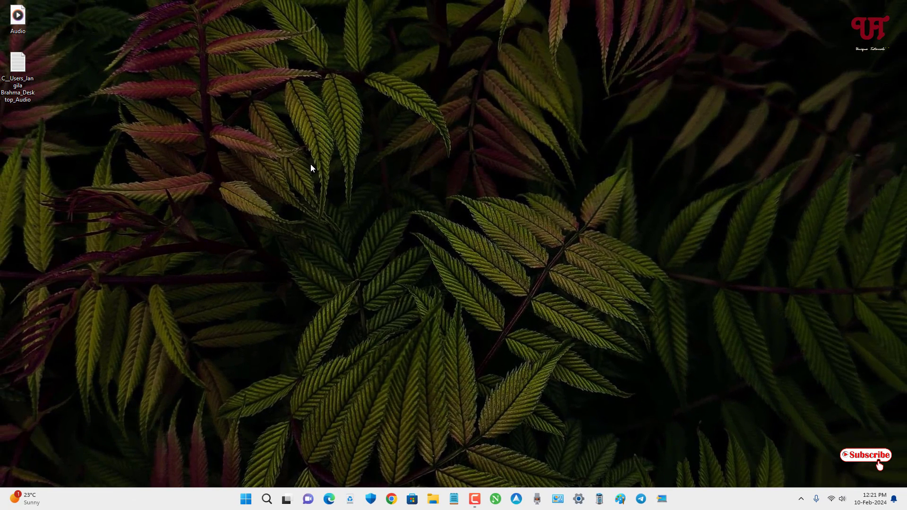